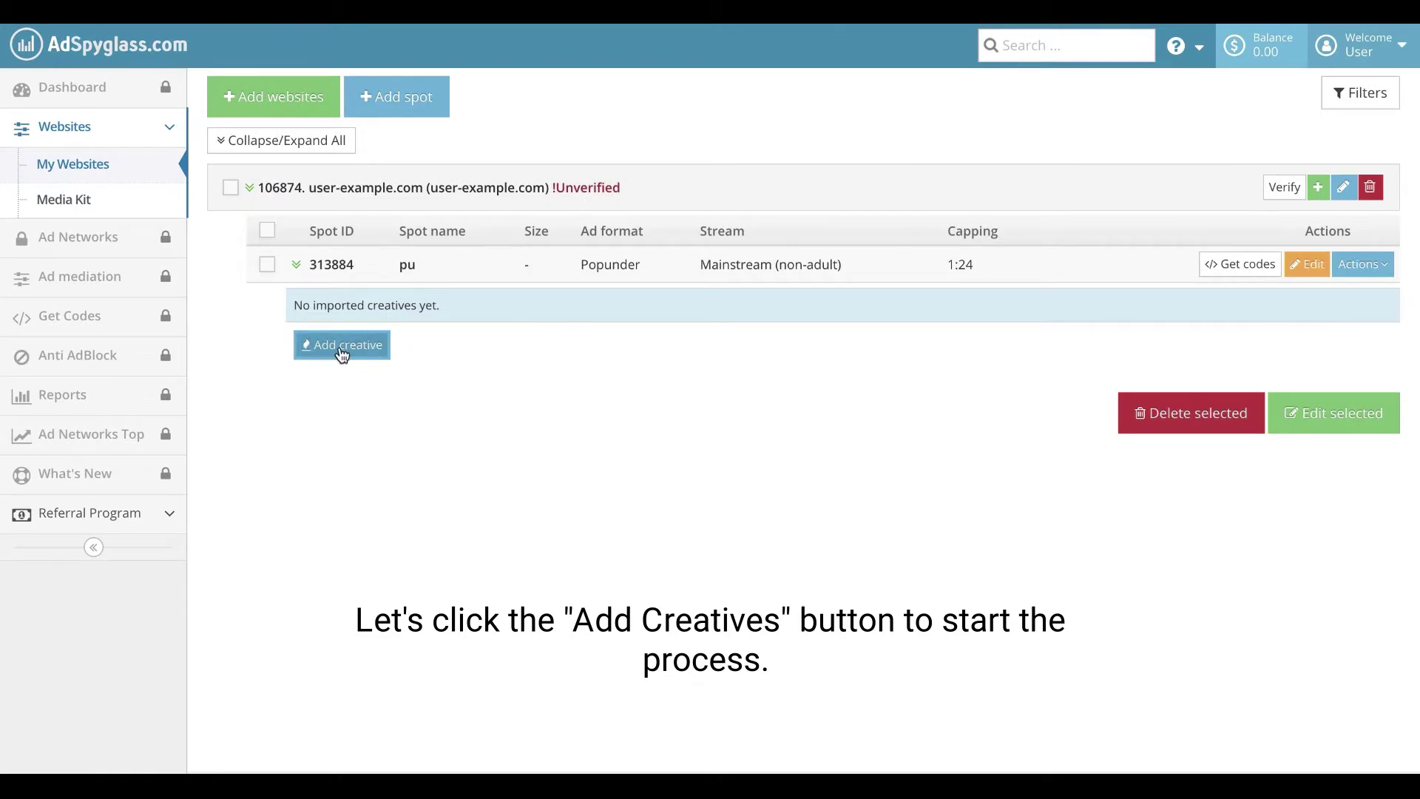
Start a new creative under the pu spot and expand the campaign list.
click(341, 350)
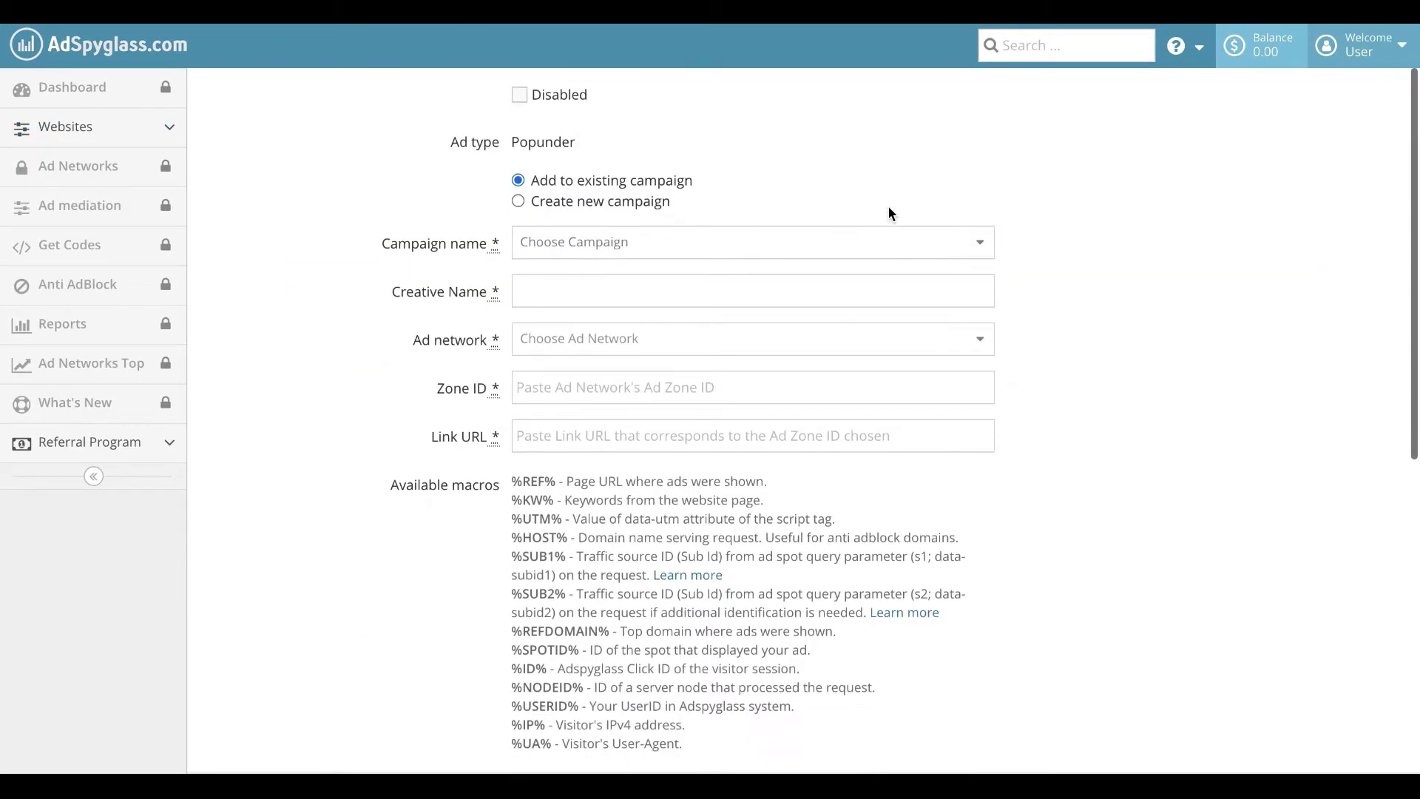
scroll(888, 207, down, 5)
scroll(888, 207, down, 1)
scroll(887, 206, down, 2)
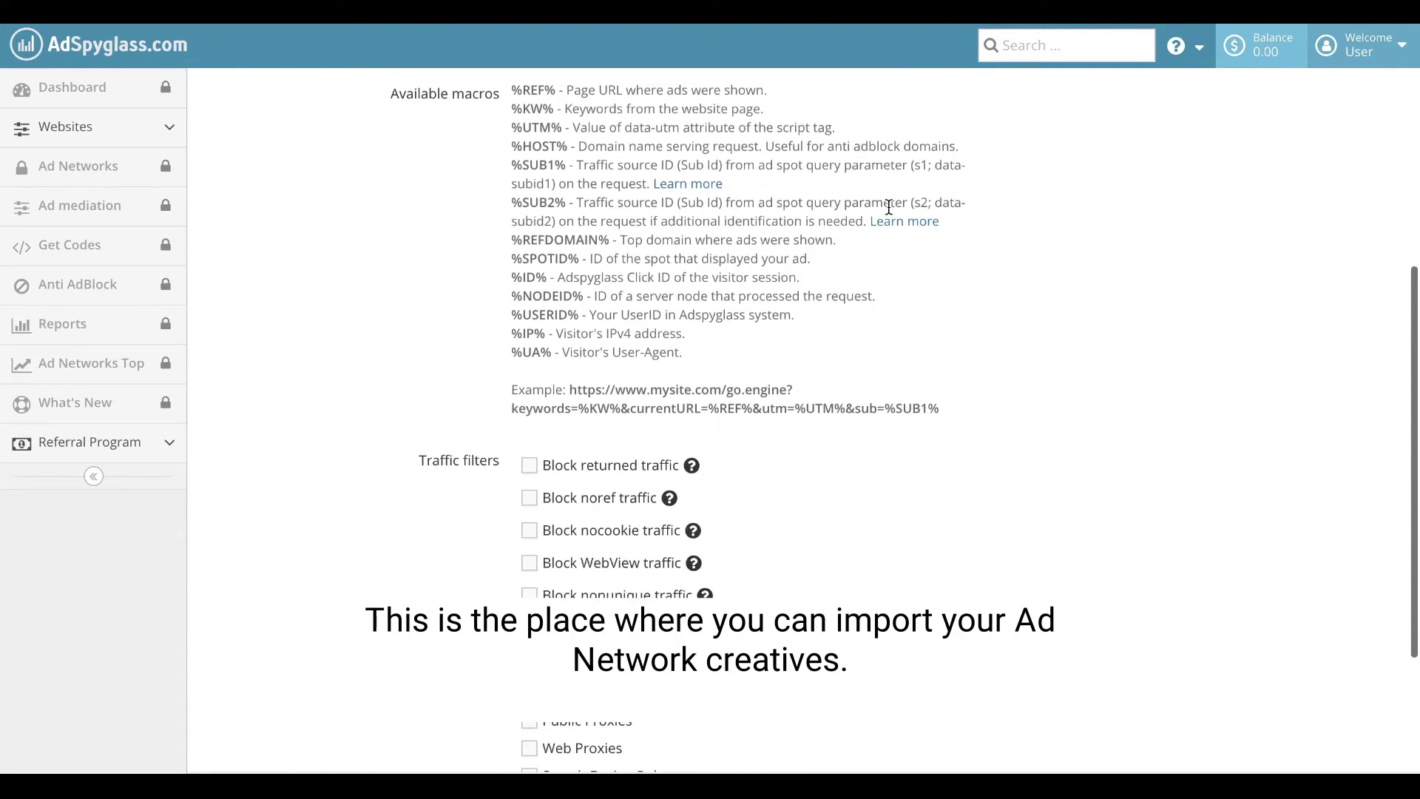
scroll(888, 207, down, 1)
scroll(888, 206, down, 1)
scroll(889, 209, up, 1)
scroll(889, 209, up, 2)
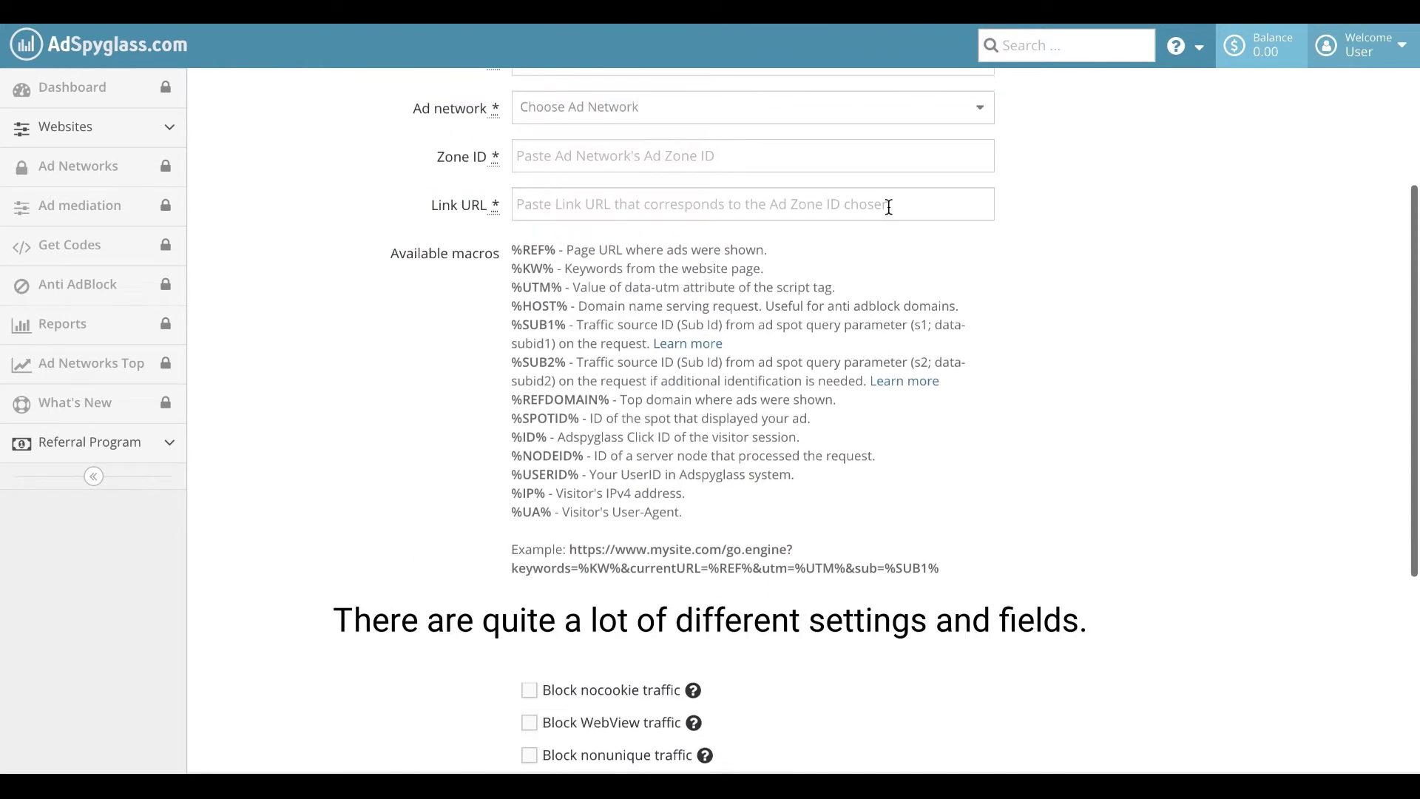
scroll(888, 208, up, 1)
scroll(887, 209, up, 2)
scroll(888, 209, up, 1)
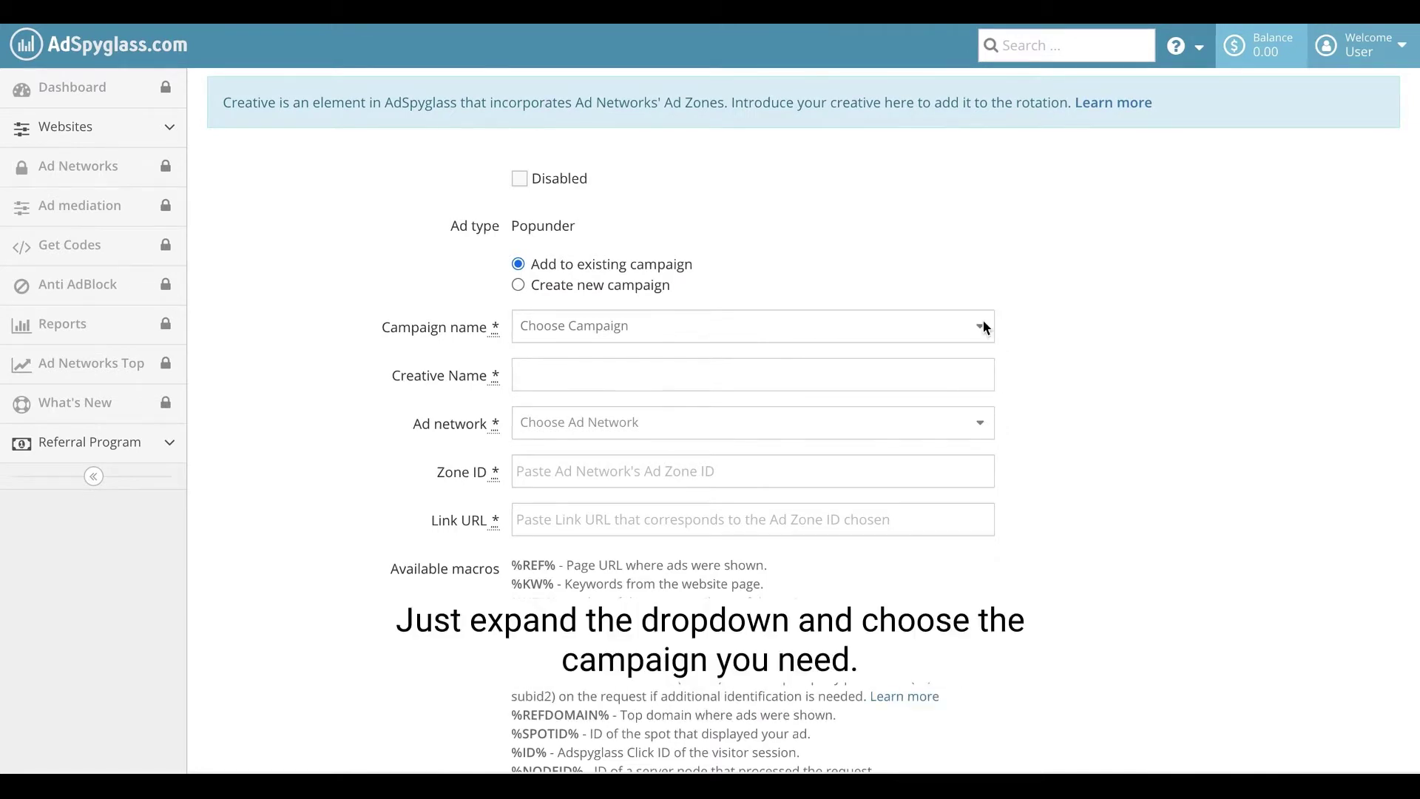
click(982, 326)
Pick campaign pu_mainstream (non_adult) and enter the creative name My_first_creative.
click(930, 416)
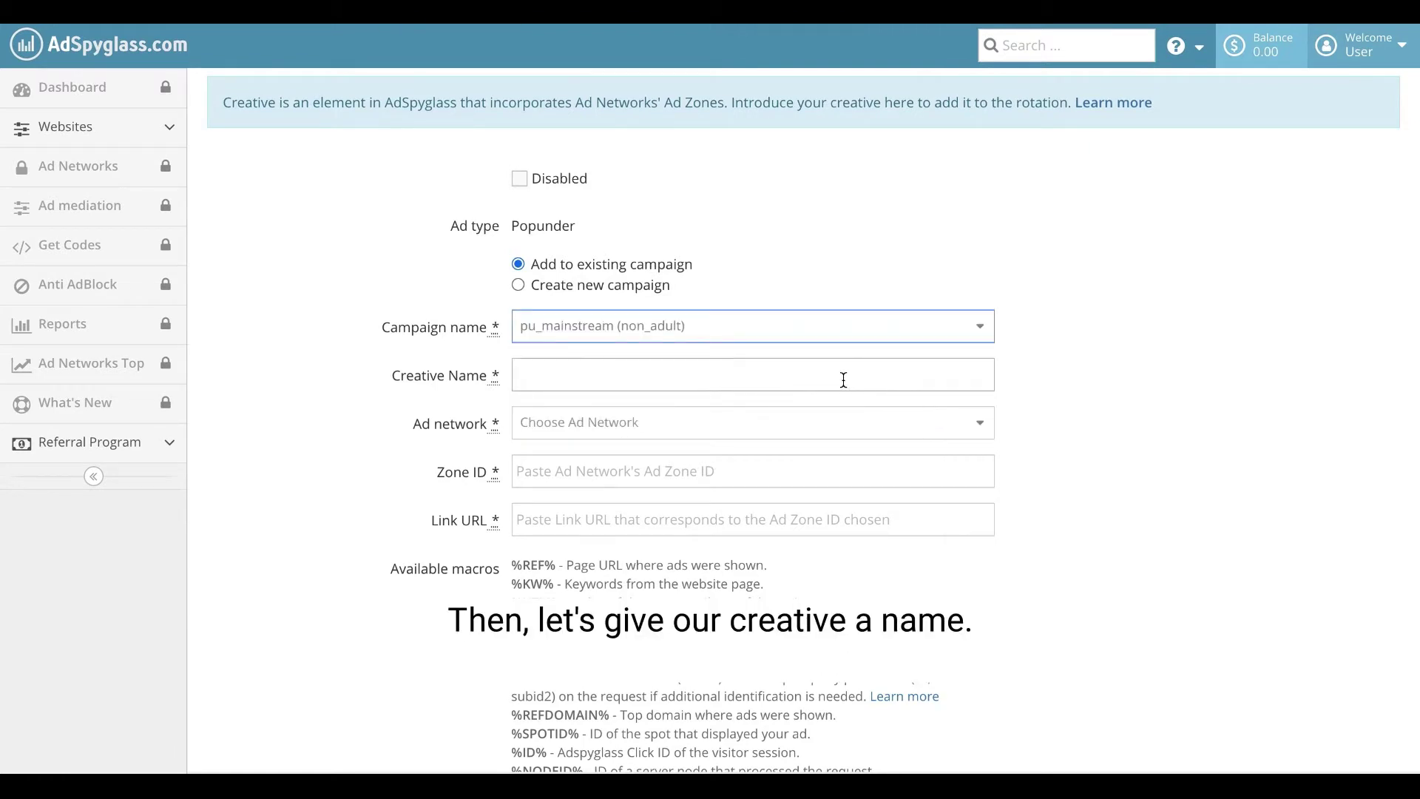
click(844, 379)
text(My)
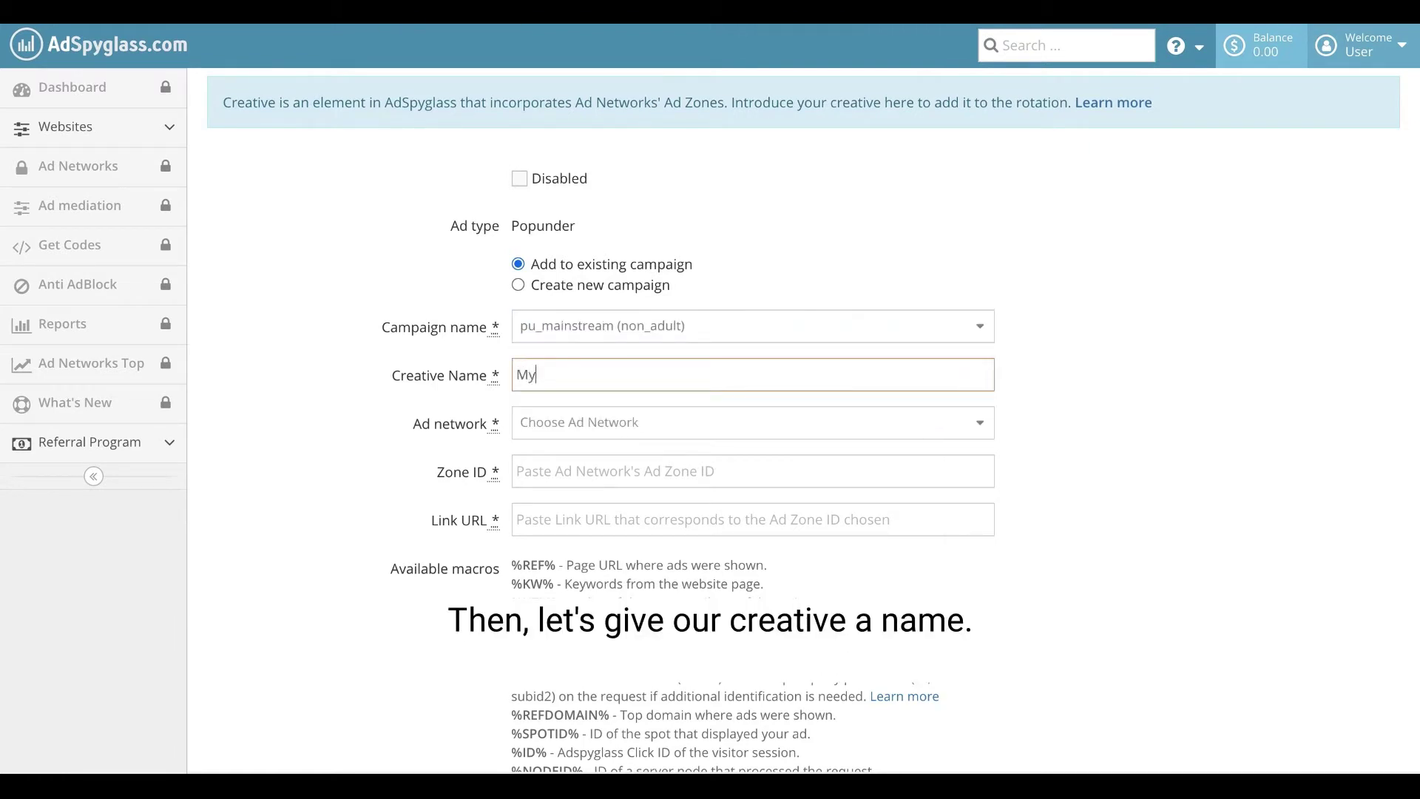
text(_first_)
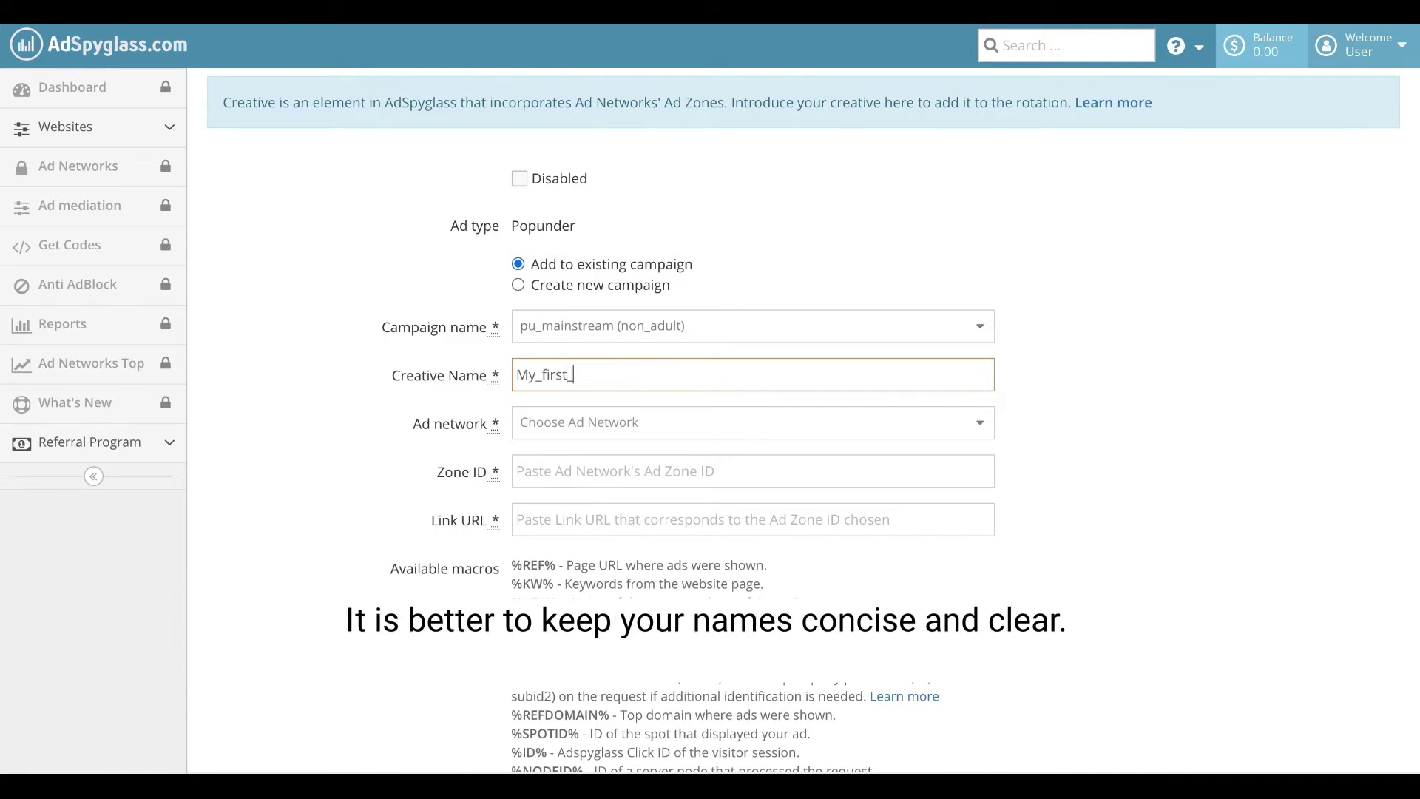
text(creative)
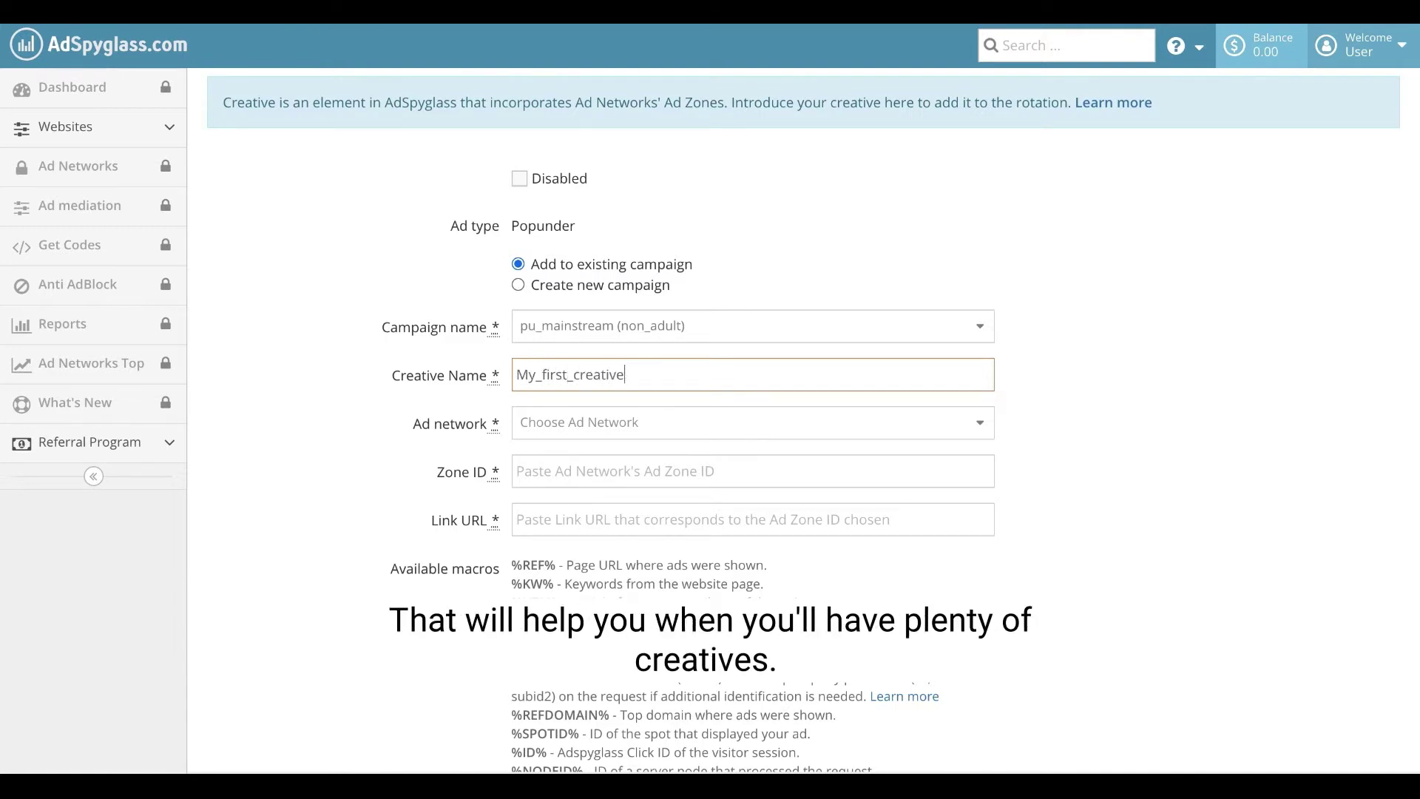
click(1076, 421)
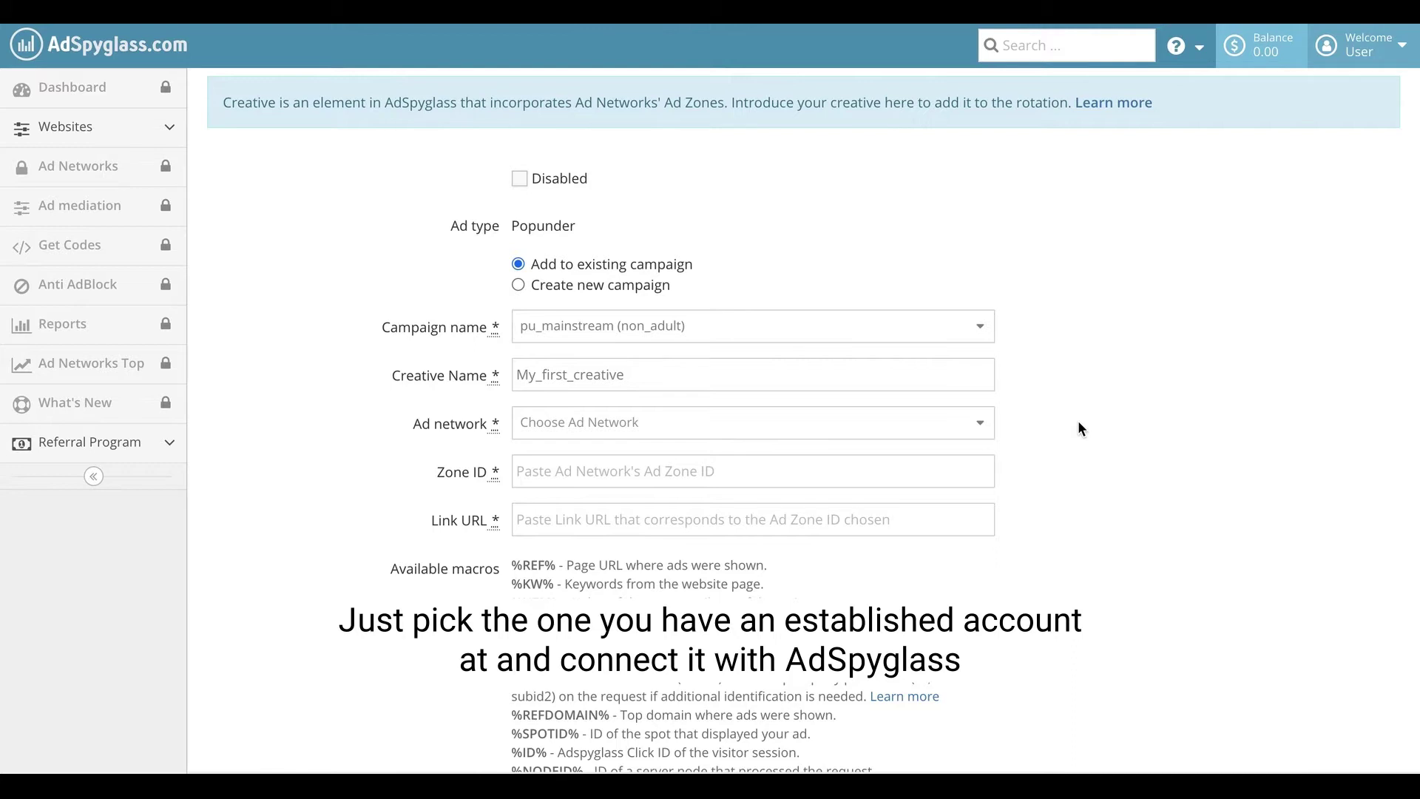
click(983, 421)
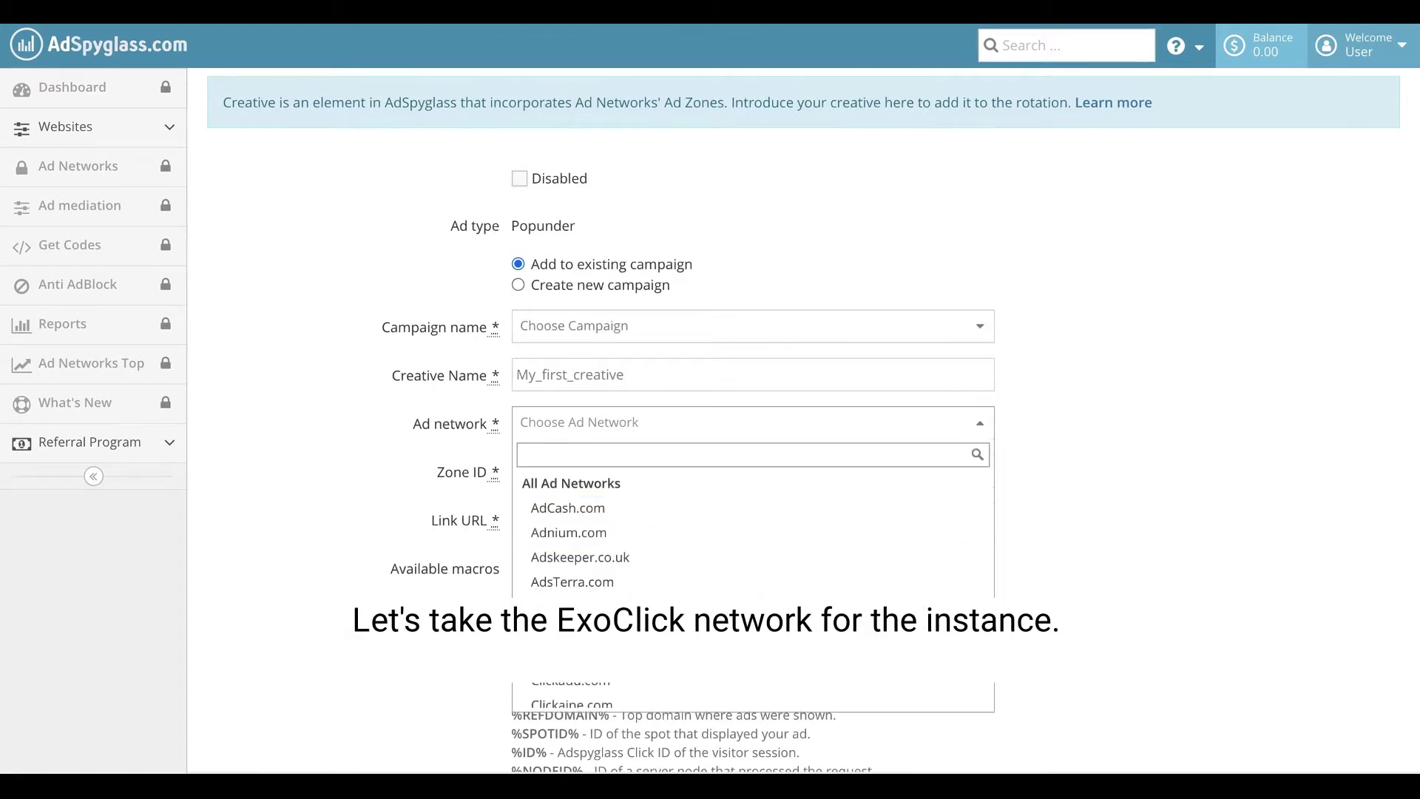
scroll(804, 555, down, 3)
scroll(805, 555, down, 3)
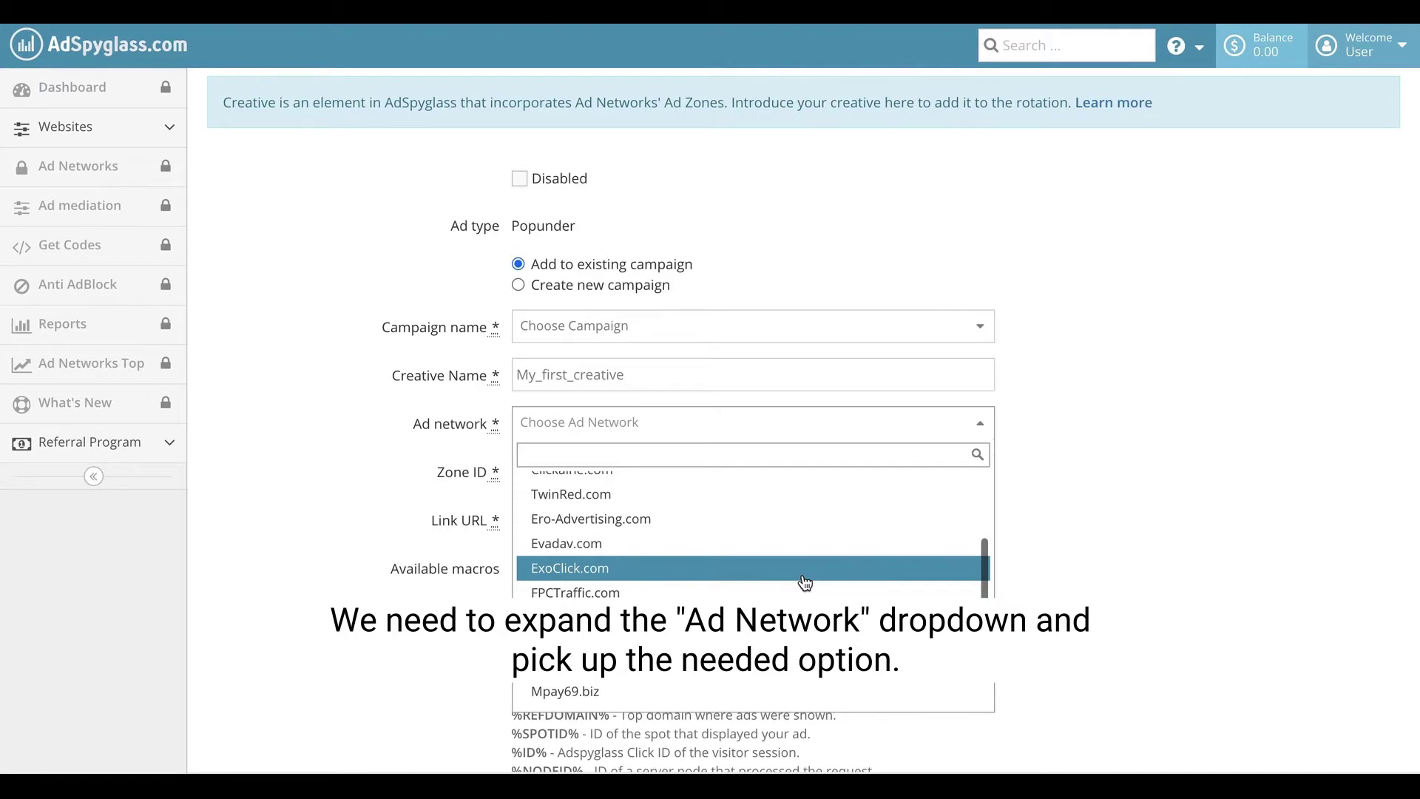
Choose ExoClick.com as the ad network and begin entering the account login.
click(804, 569)
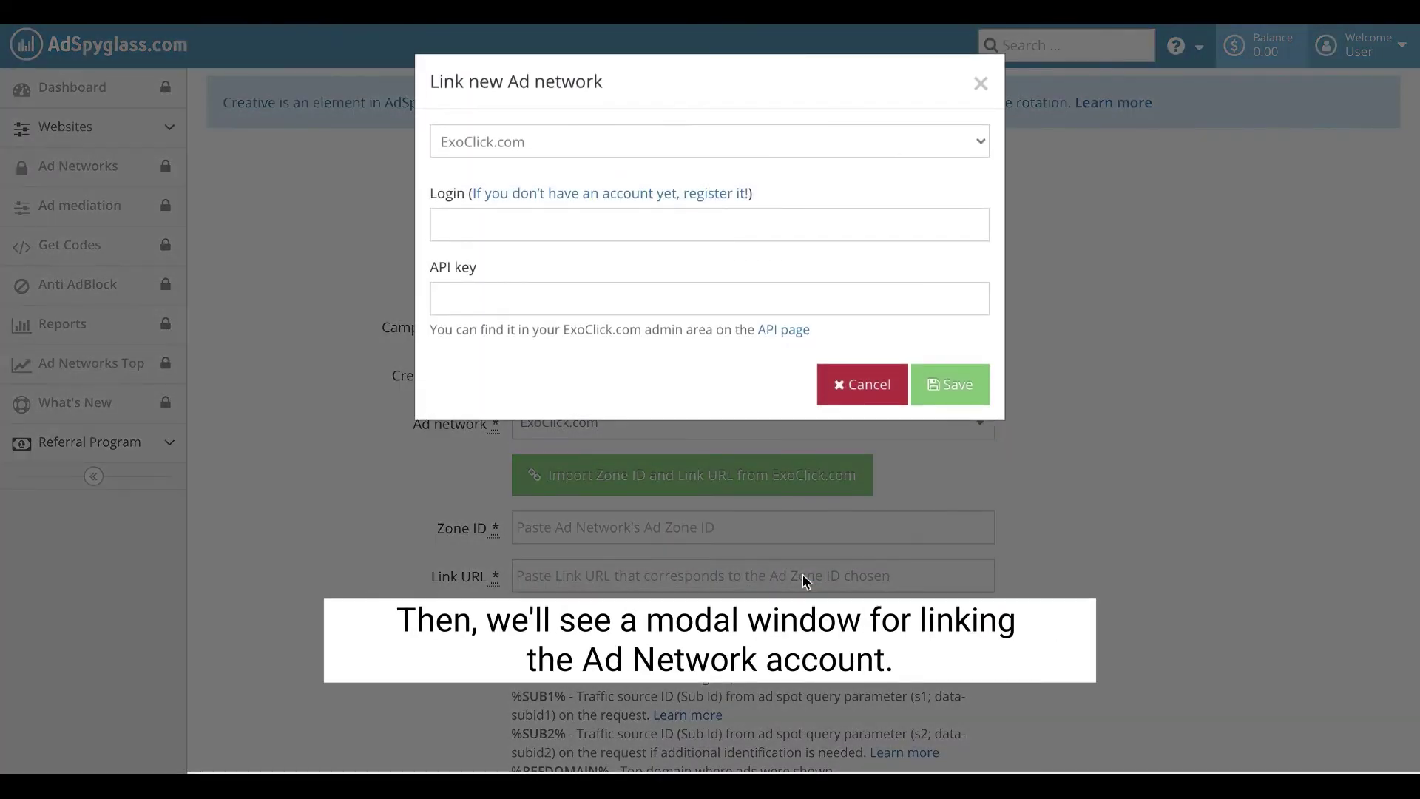
click(713, 219)
text(user)
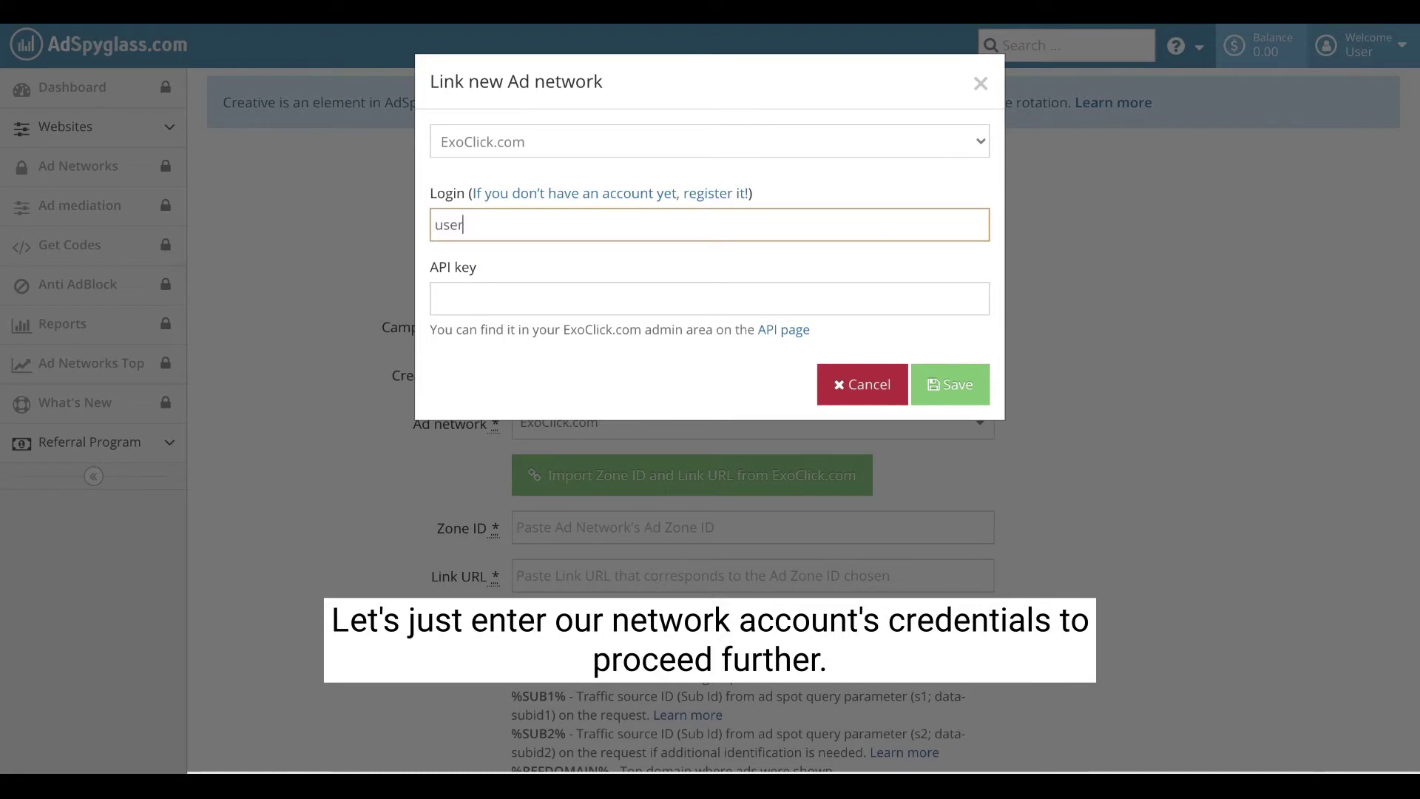
text(@exam)
text(ple.com)
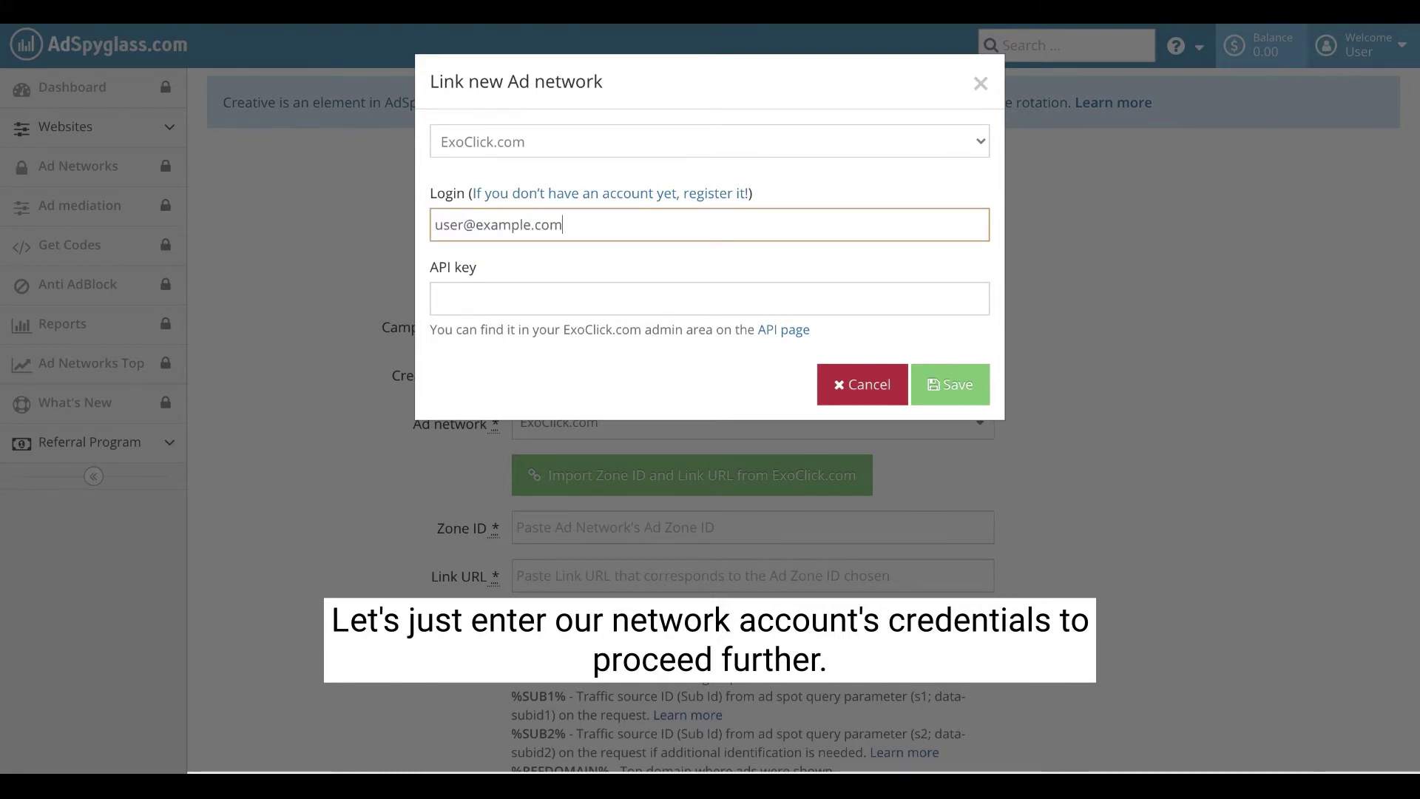
Save the ExoClick account link with its login and pasted API key.
click(639, 306)
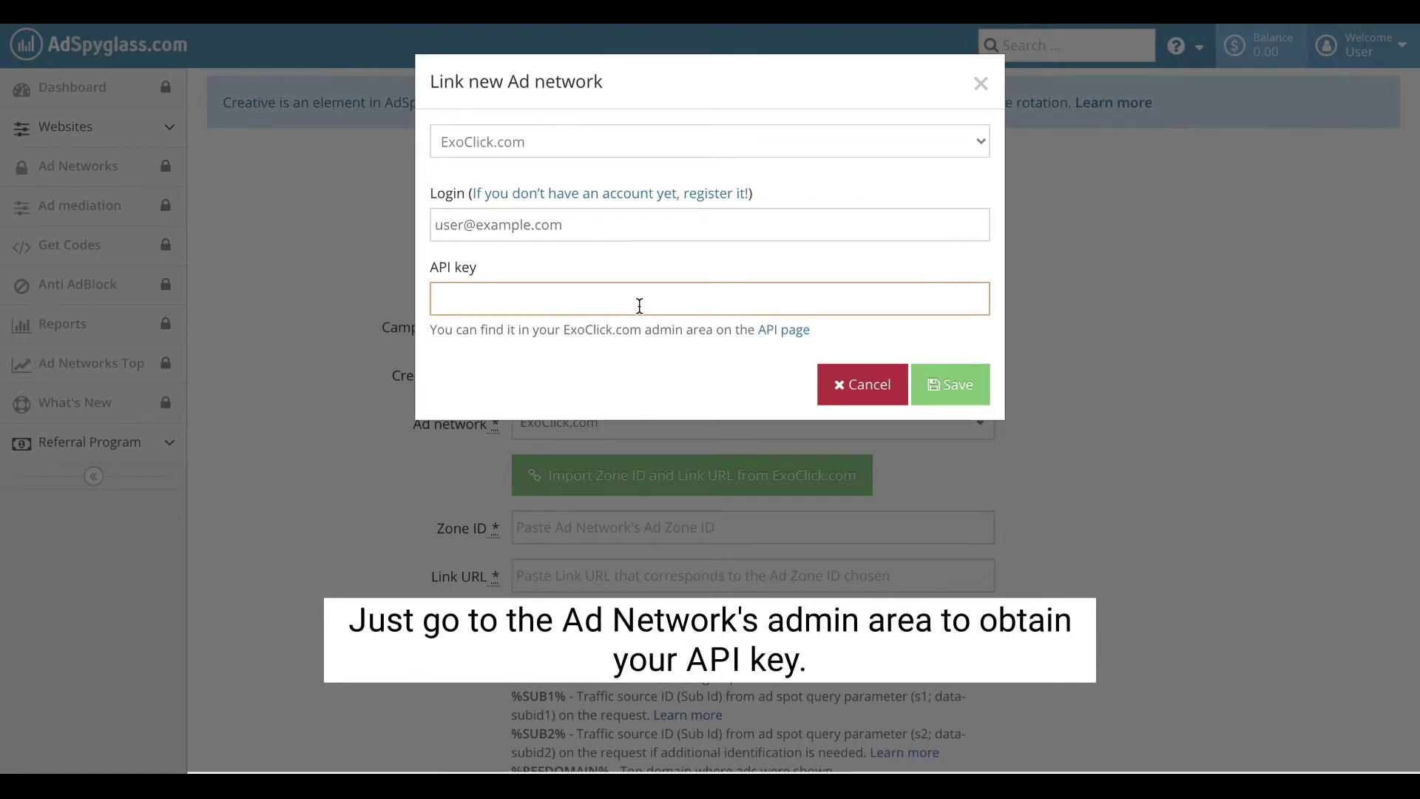
key(ctrl+v)
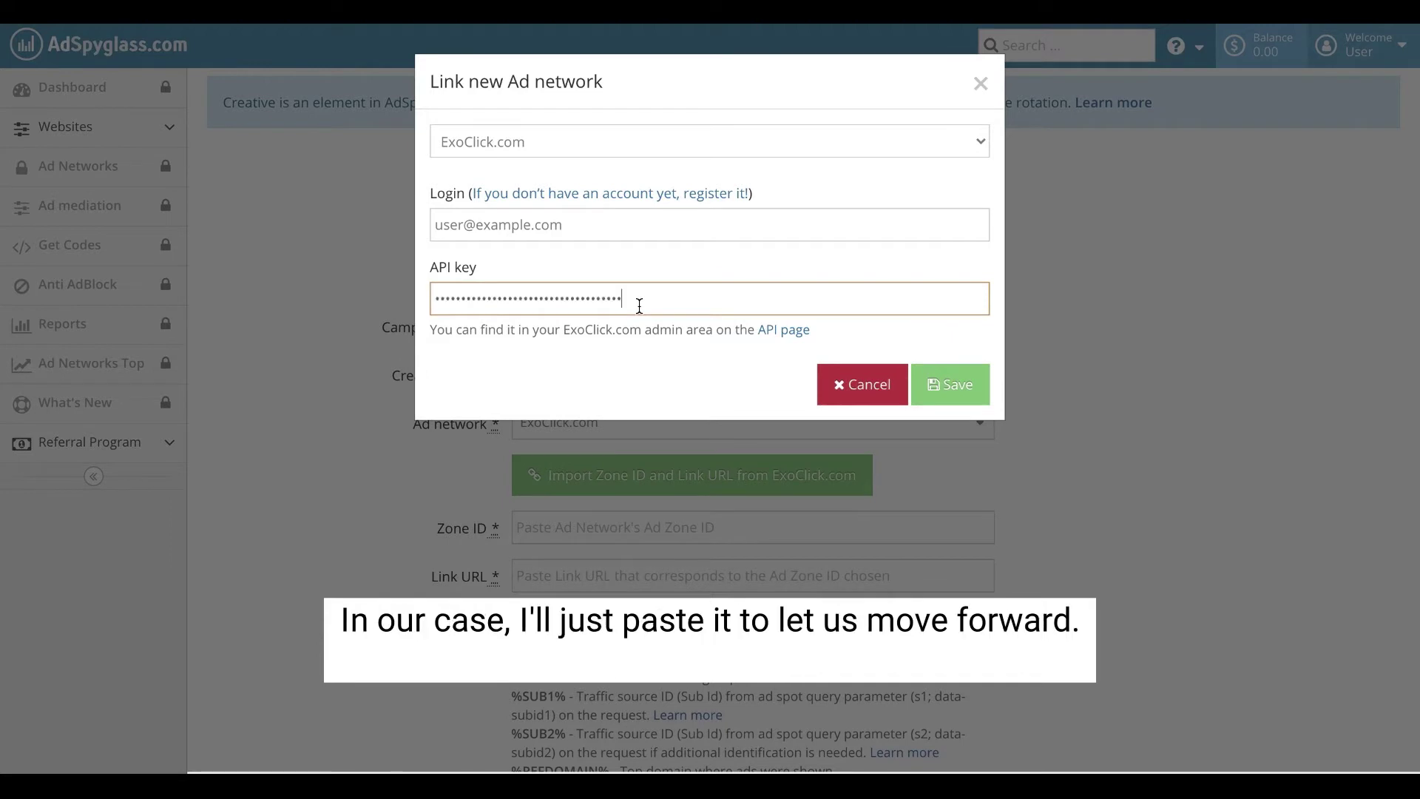
click(639, 356)
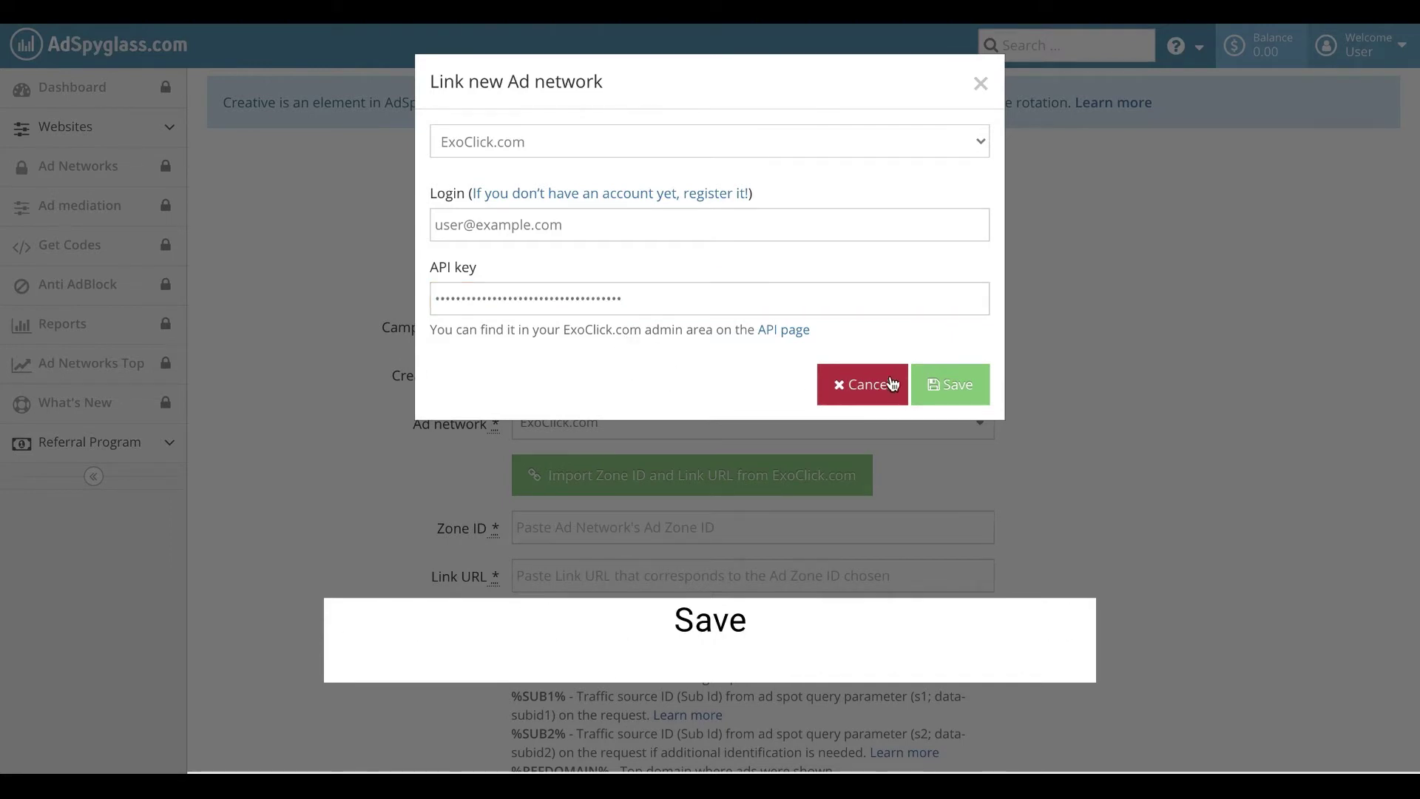
click(955, 390)
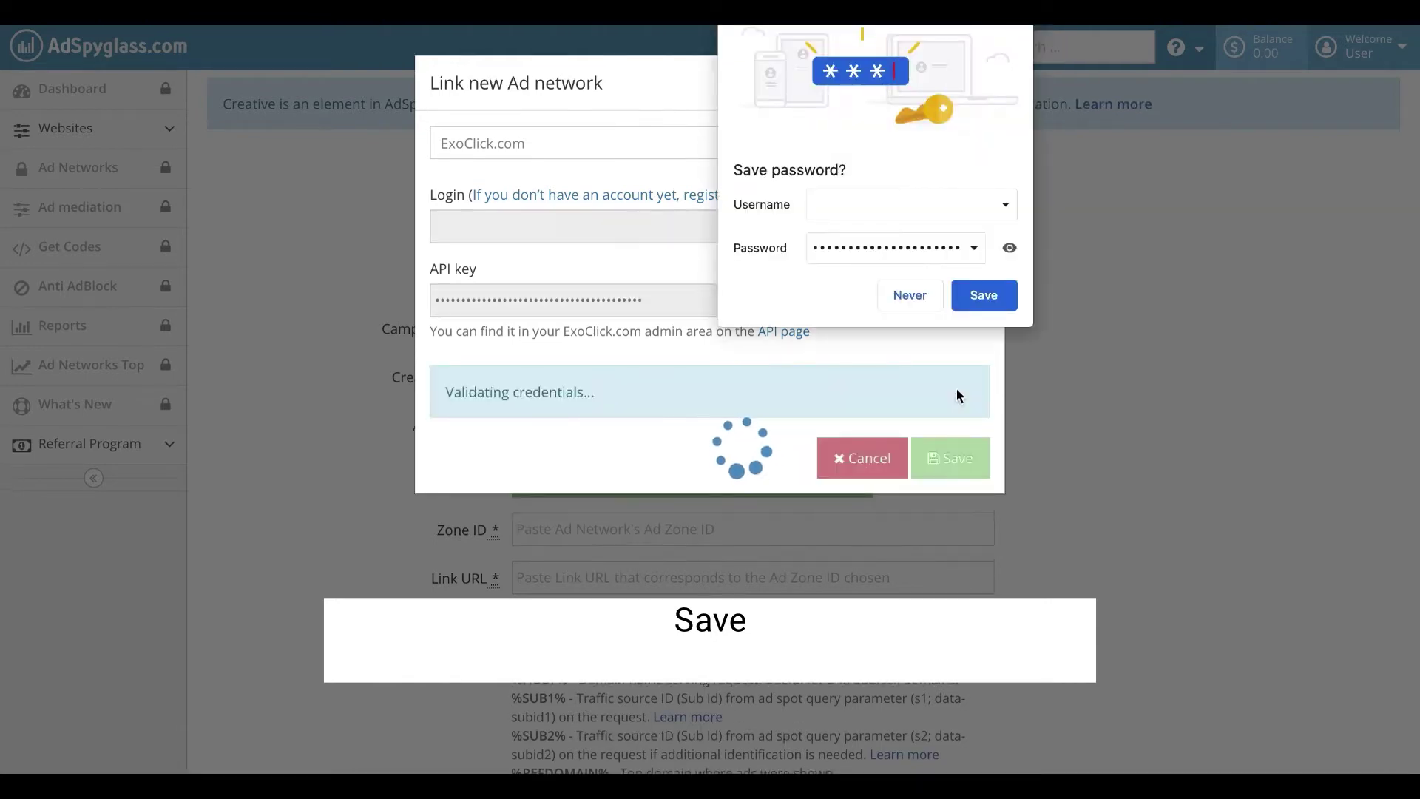
click(935, 299)
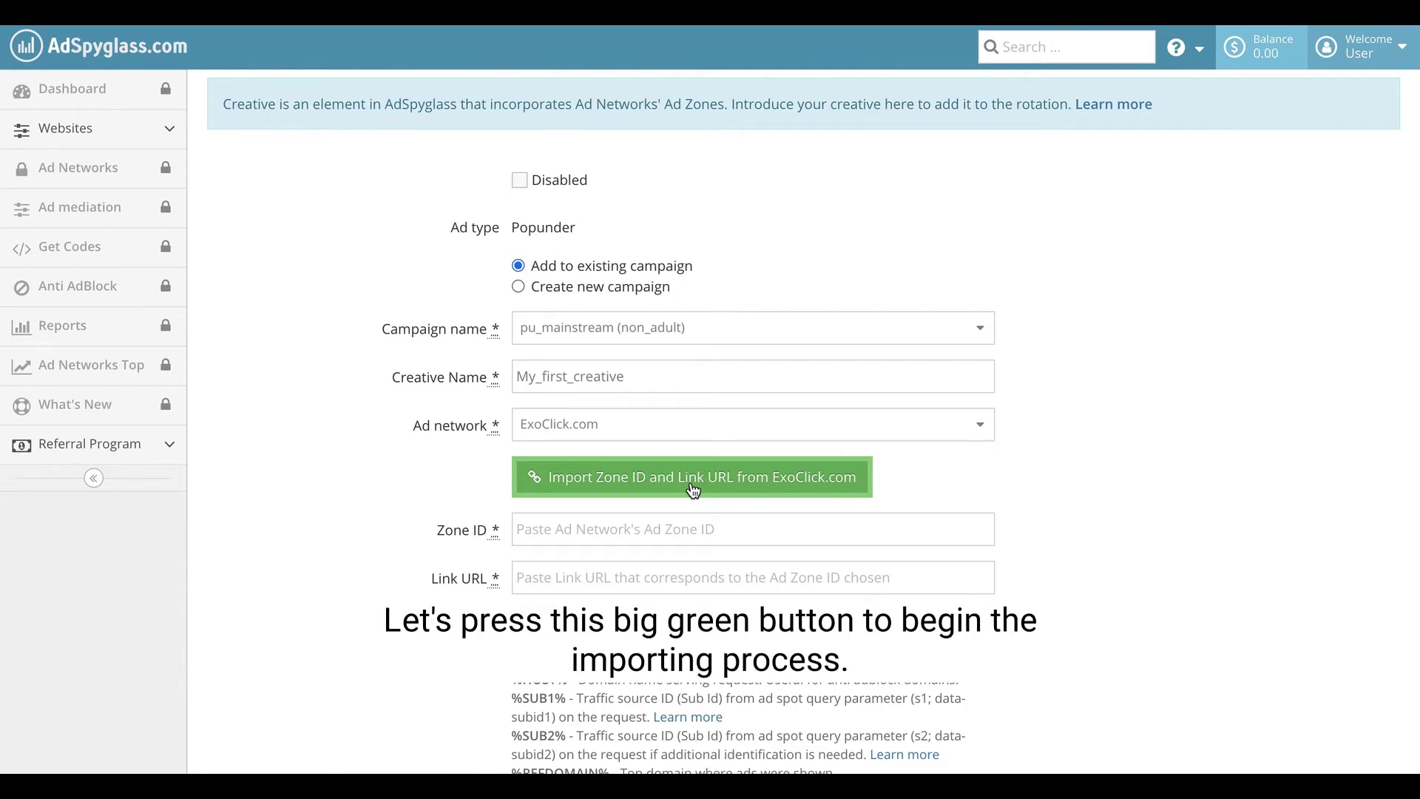
Import zone 3977148 - pu and its Link URL from ExoClick.com.
click(690, 489)
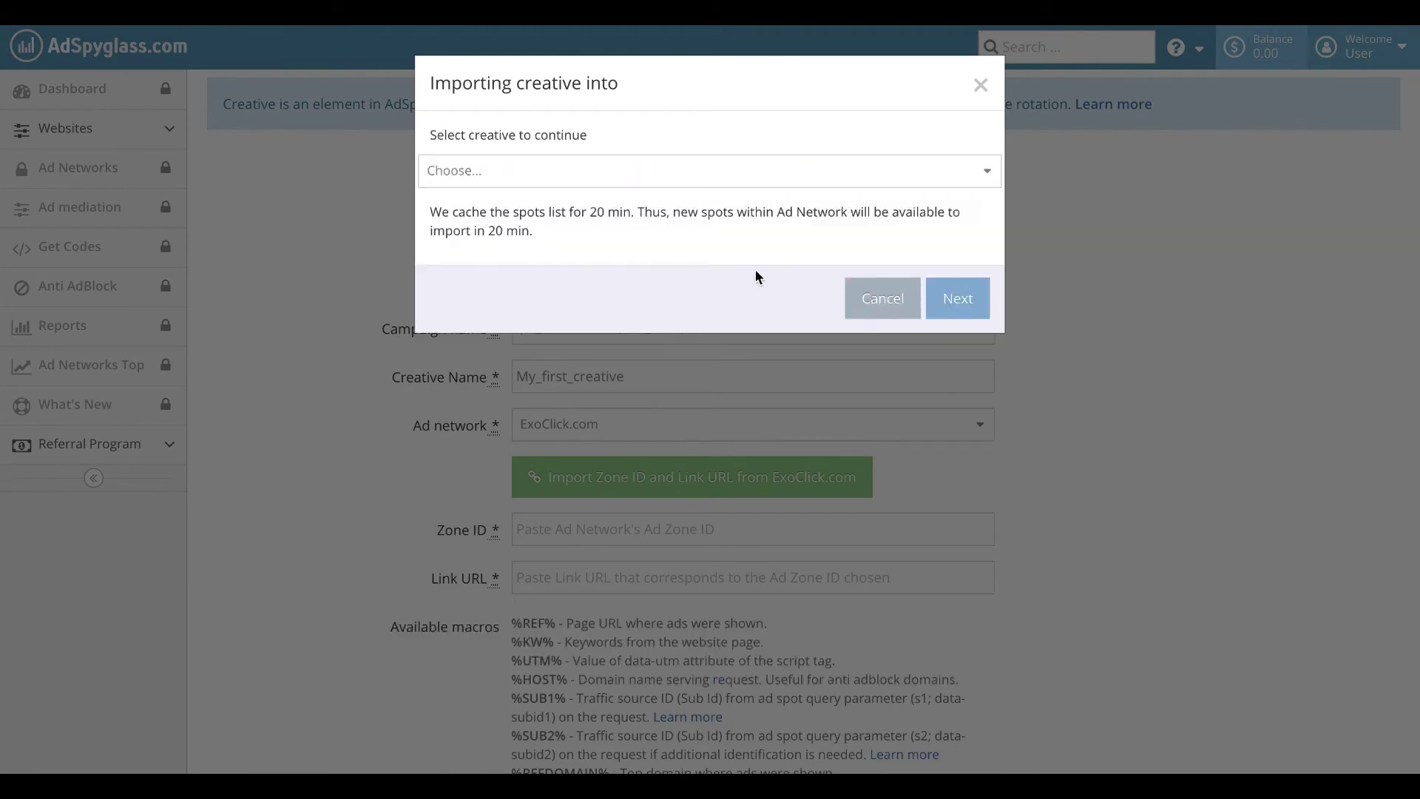
click(815, 176)
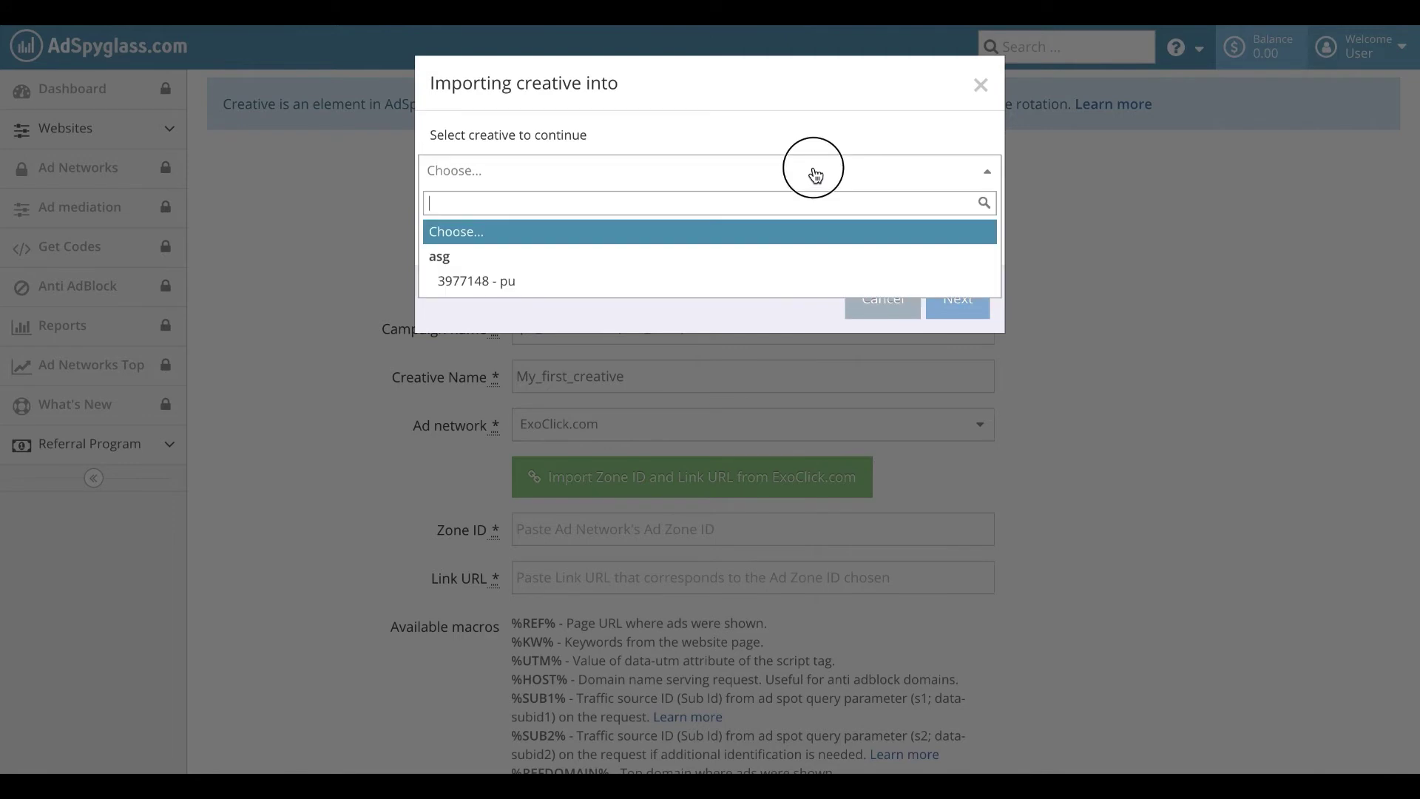
click(729, 285)
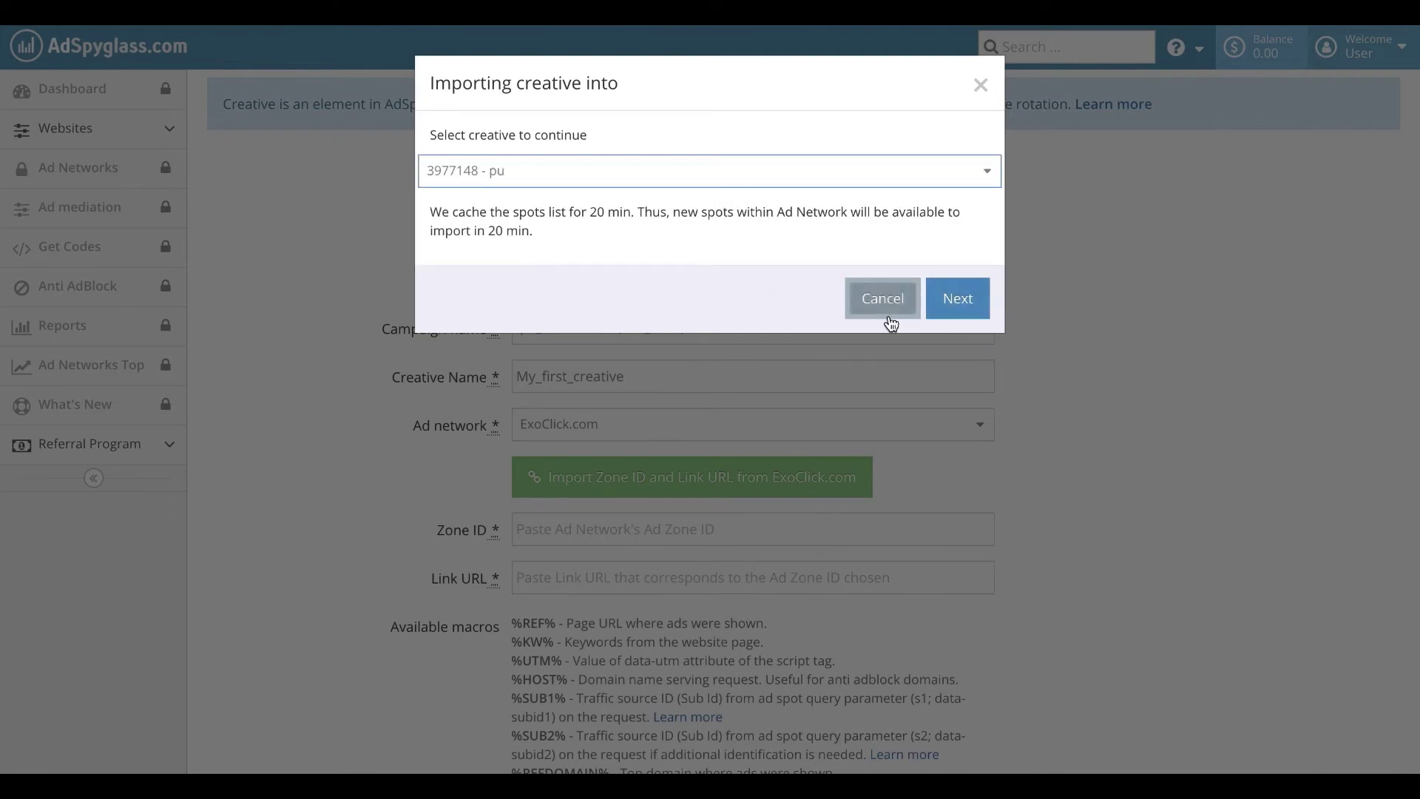
click(934, 312)
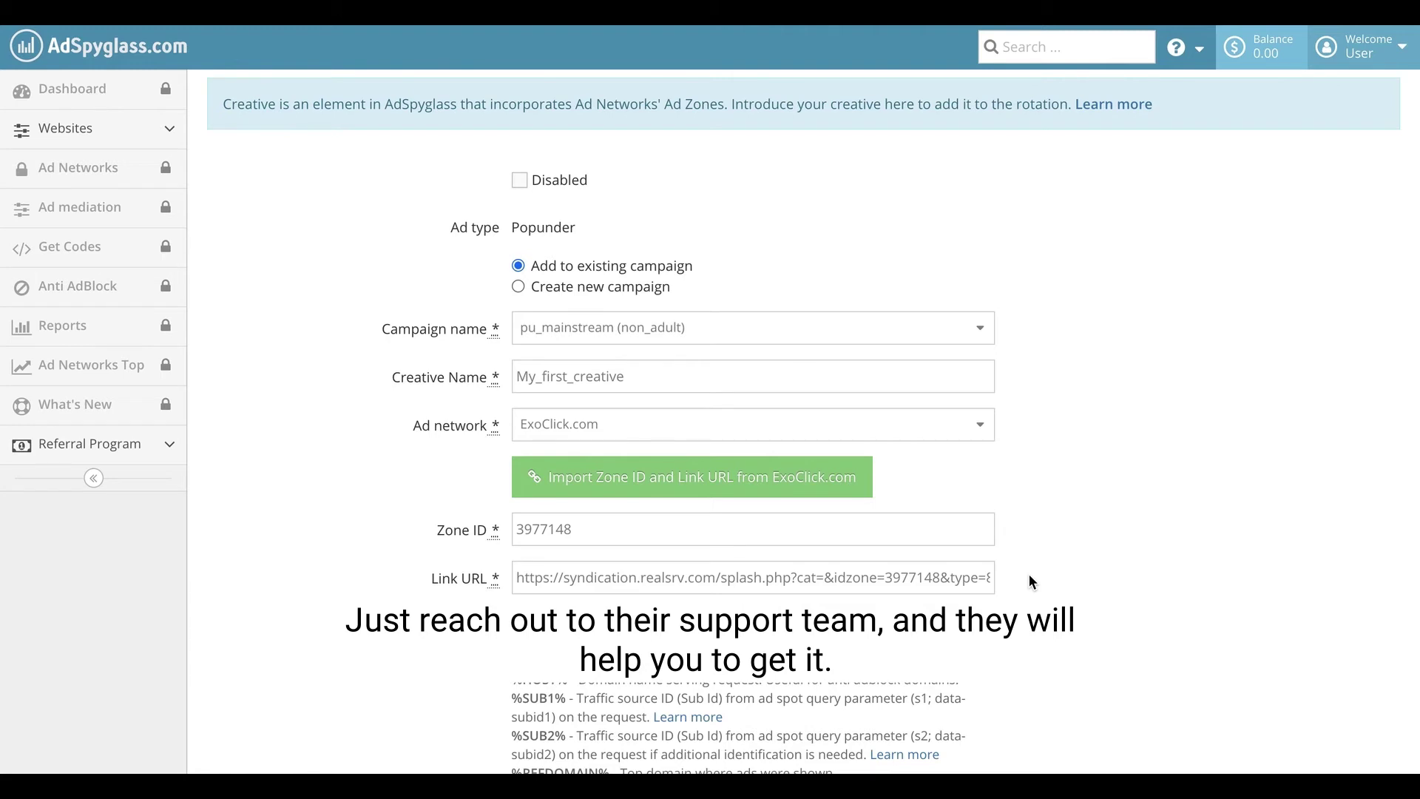
scroll(1050, 528, down, 2)
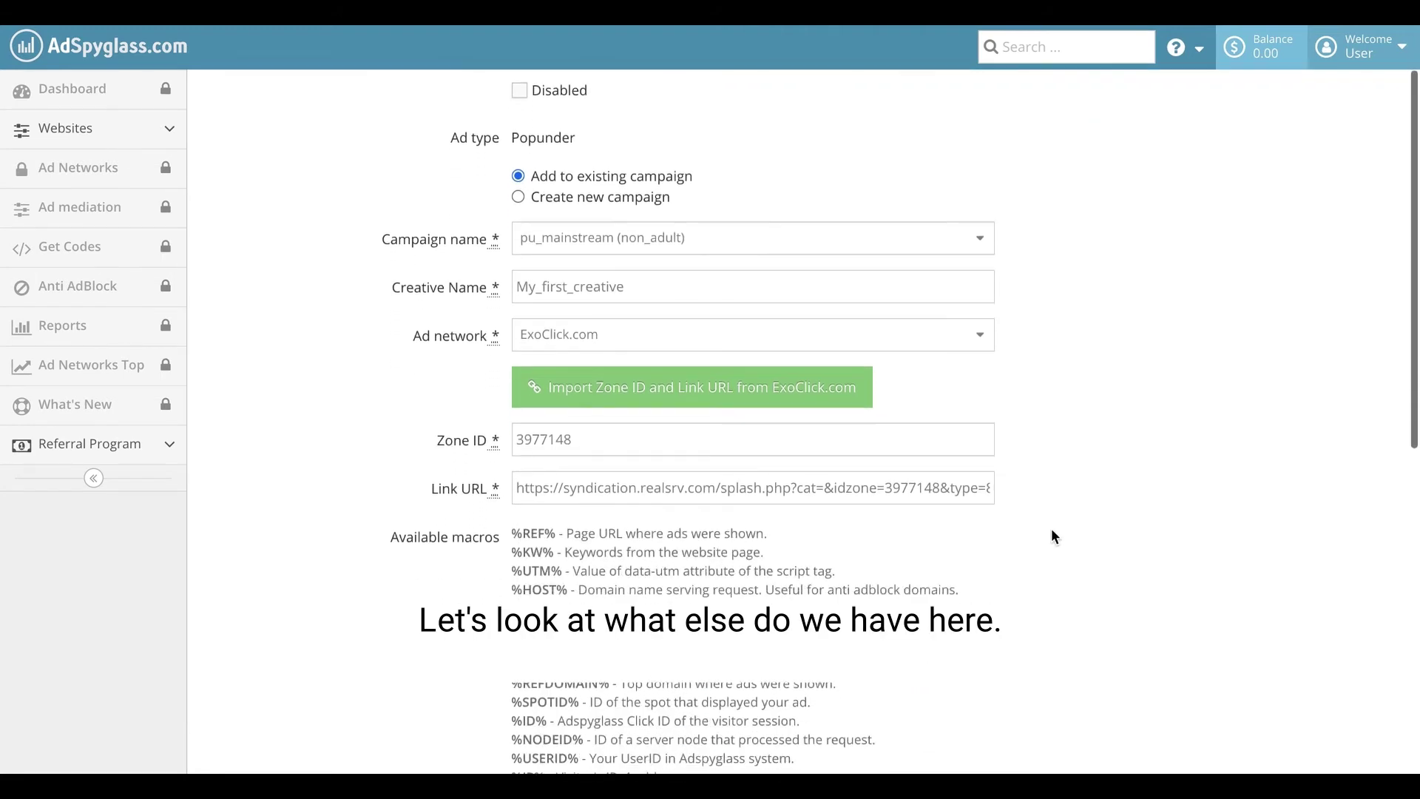
scroll(1051, 536, down, 3)
scroll(1050, 537, down, 3)
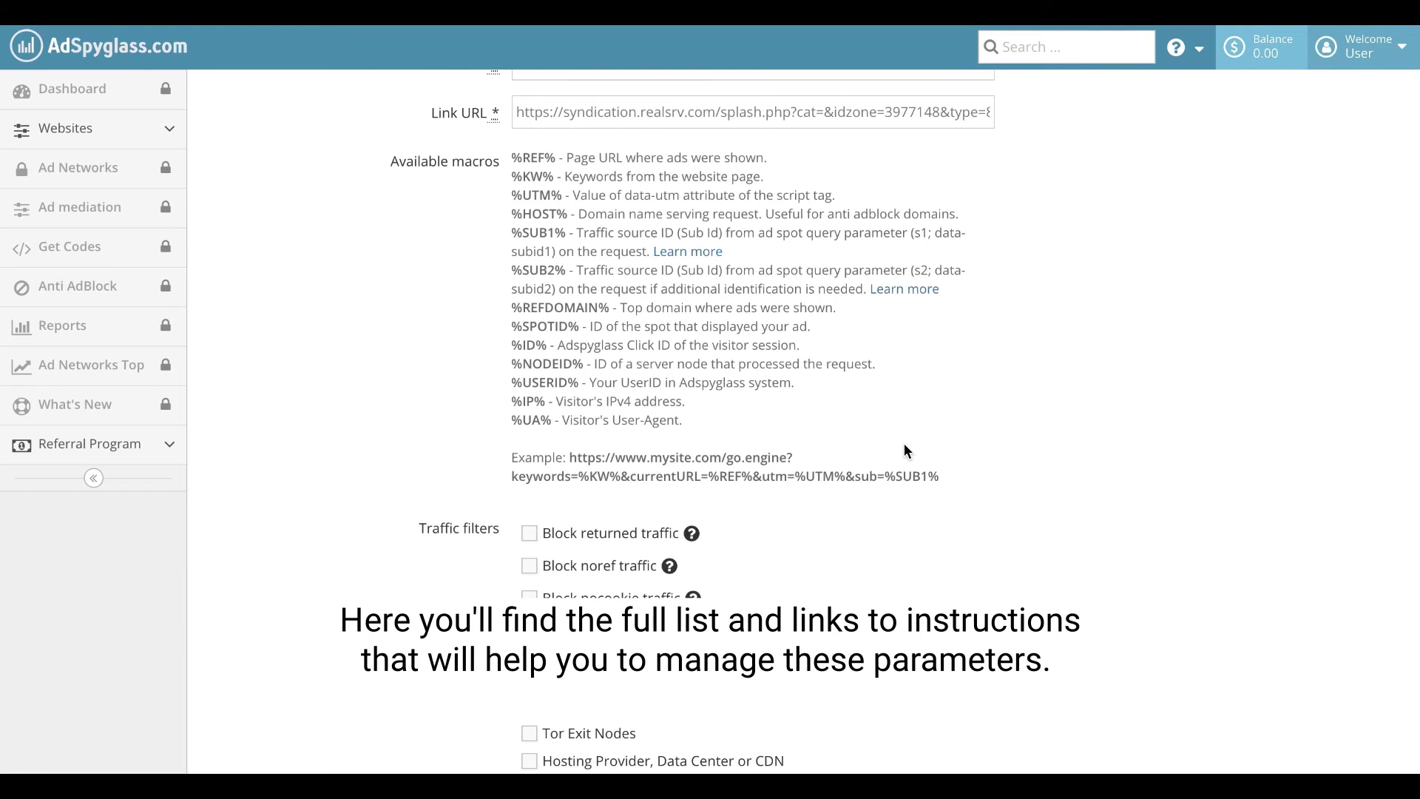
scroll(905, 448, down, 1)
scroll(905, 450, down, 1)
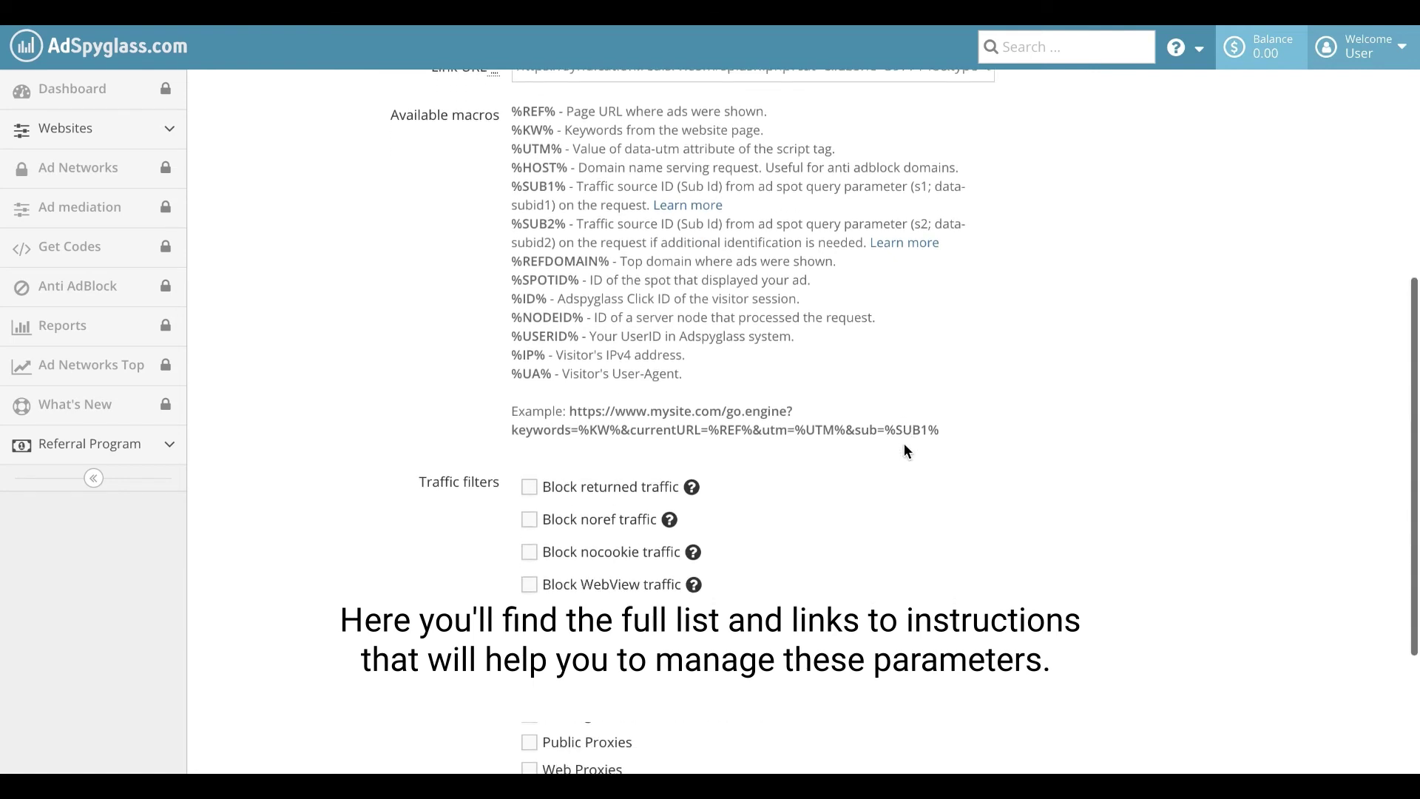
scroll(905, 449, down, 1)
scroll(905, 449, down, 1)
scroll(904, 449, down, 3)
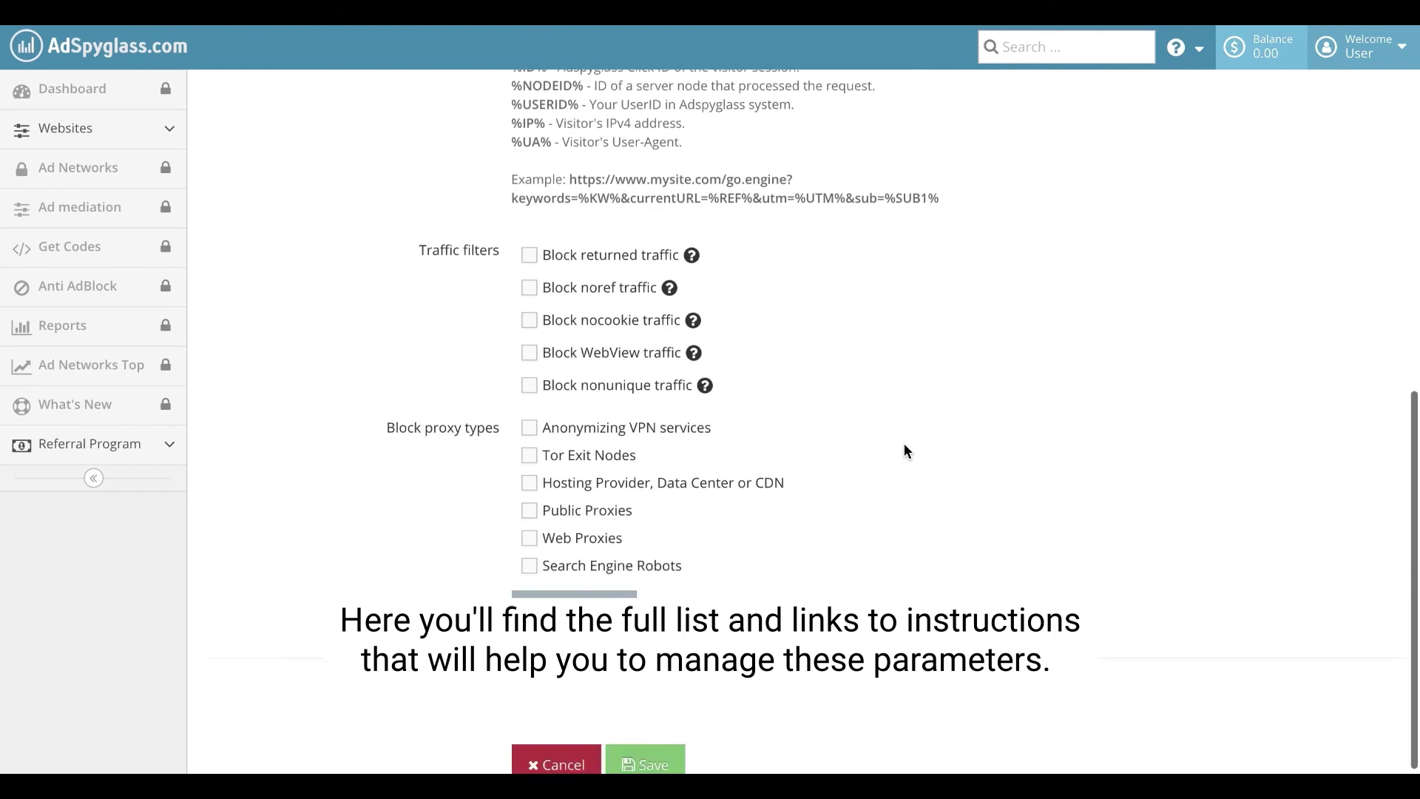
scroll(904, 448, down, 2)
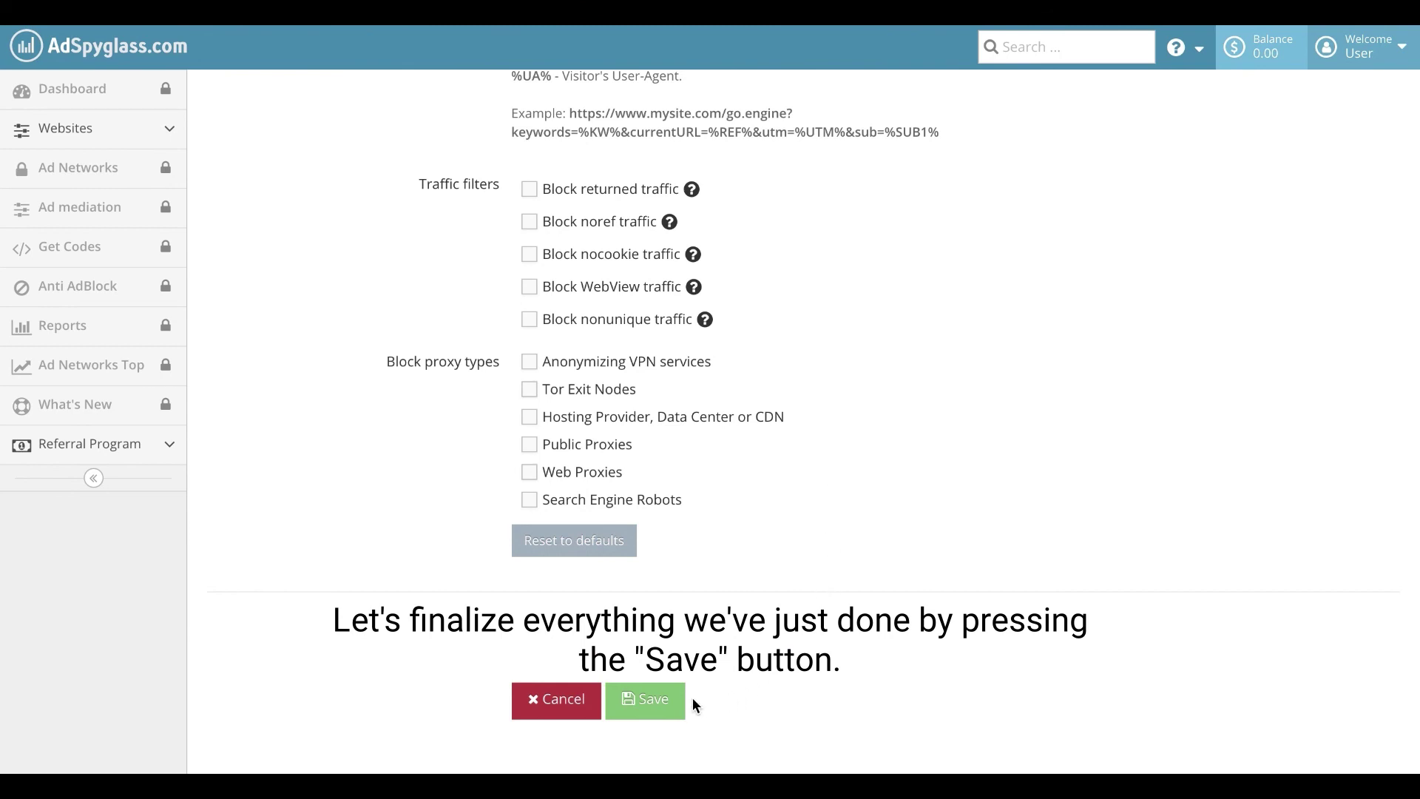
Save My_first_creative with its ExoClick.com zone settings.
click(648, 701)
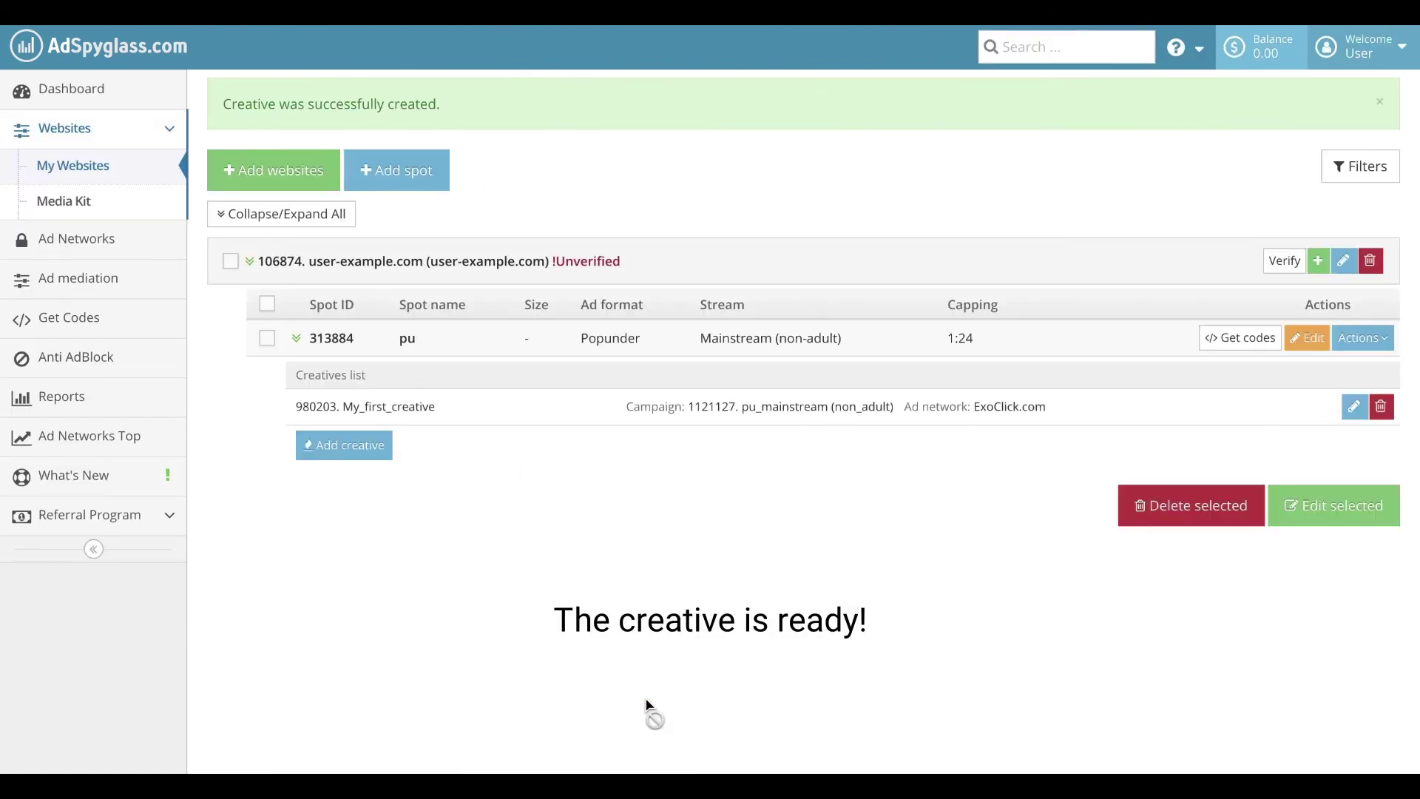